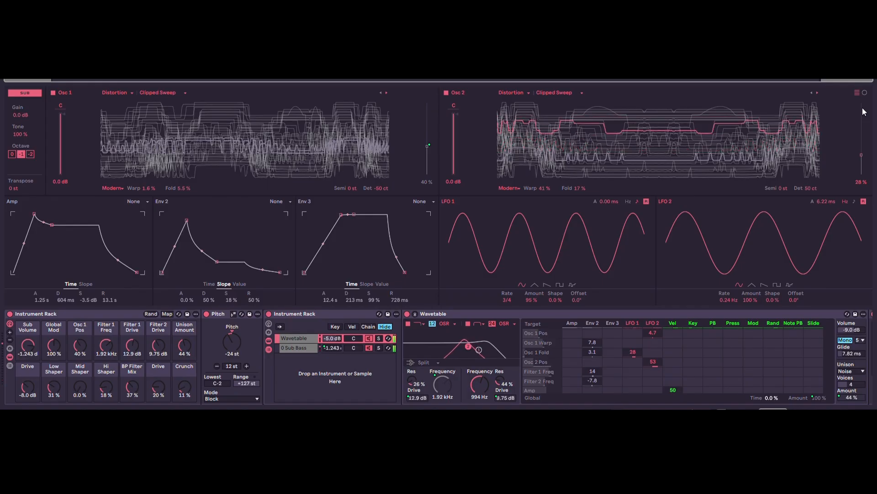
- Solo the Wavetable chain and the 0 Sub Bass chain in turn to hear each layer alone, and undo both solos
click(111, 301)
click(340, 314)
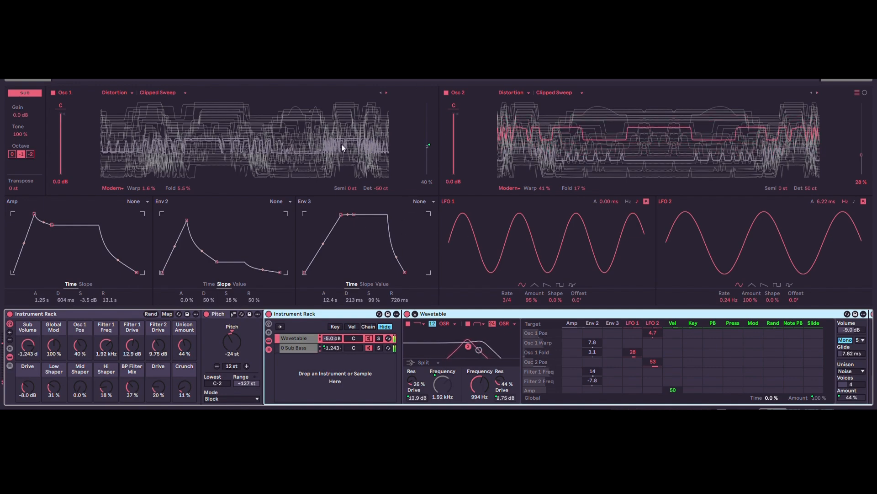
click(378, 339)
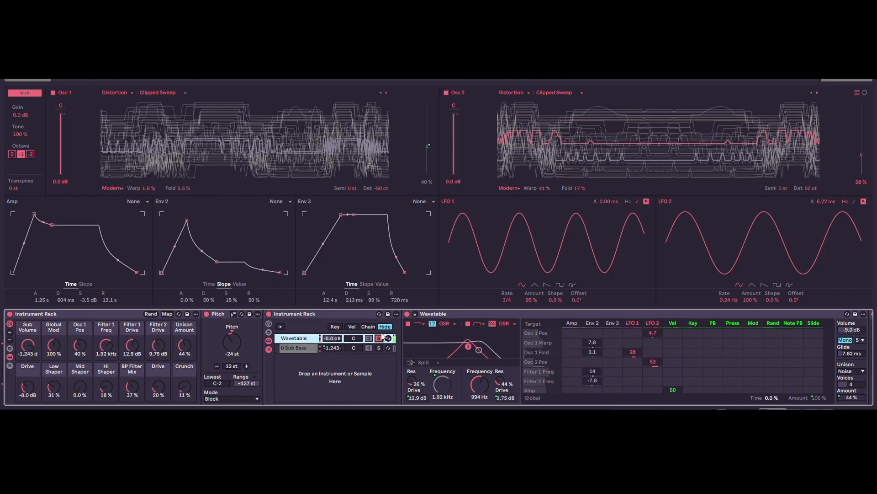
click(378, 348)
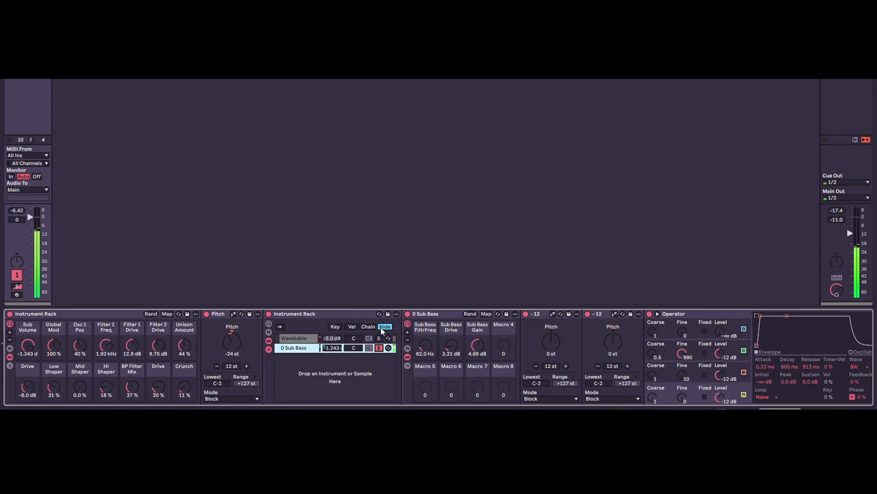
key(ctrl+z)
key(ctrl+z)
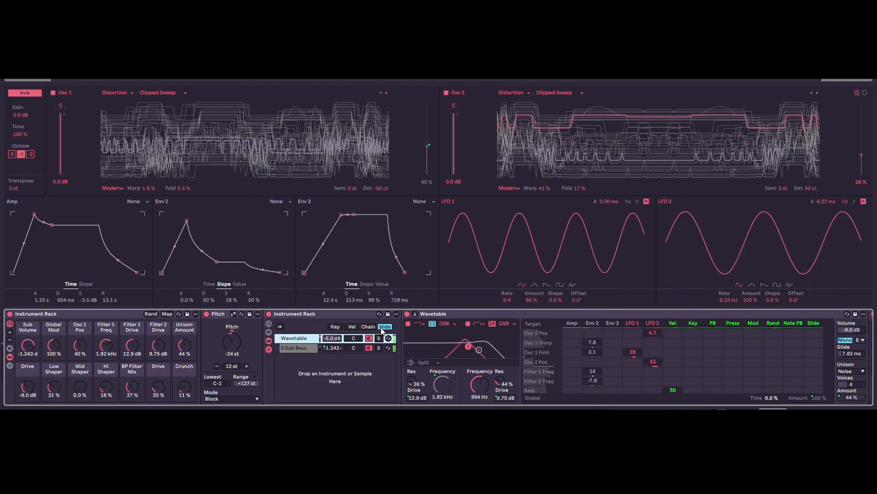
- Switch between the 0 Sub Bass and Wavetable chains to compare their devices, and select the outer Instrument Rack with its macros
key(Down)
key(Up)
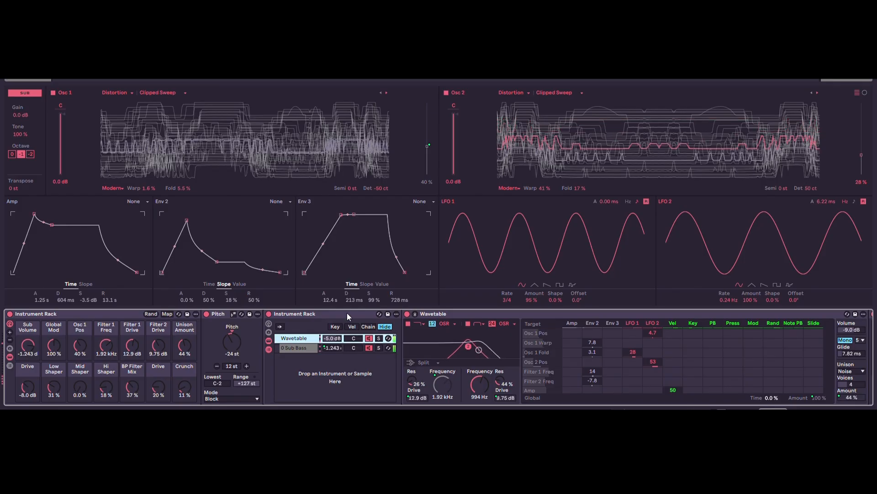
key(Down)
key(Up)
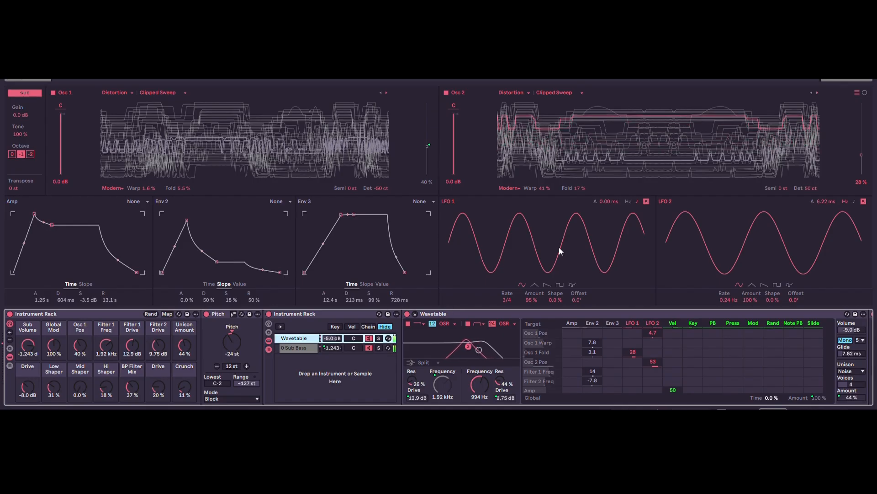
click(28, 342)
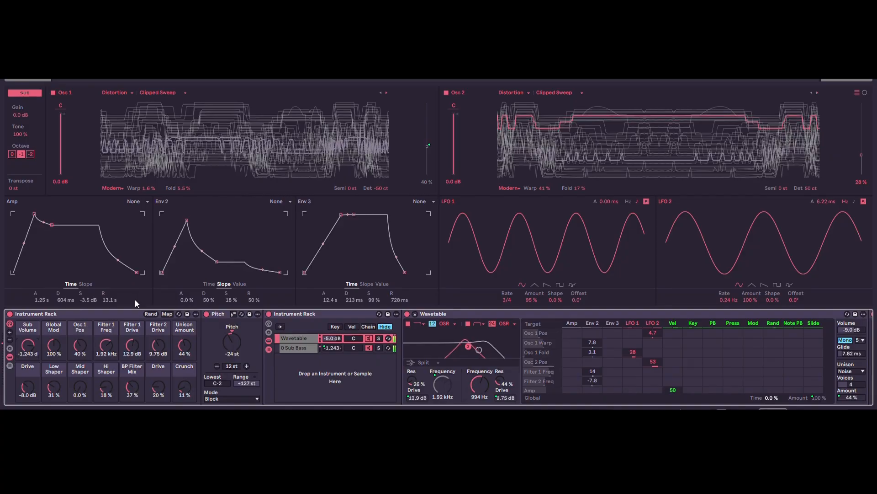
click(123, 314)
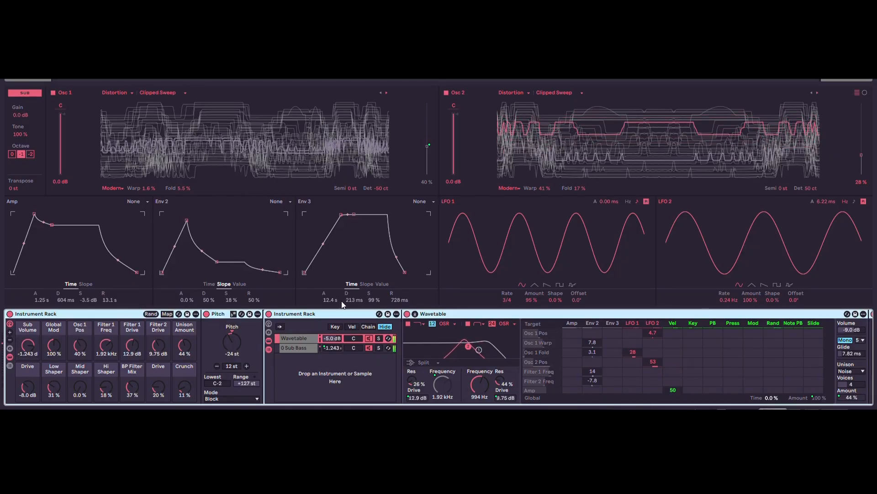
- Examine the modulation matrix targets for Wavetable's Osc 1 position, Osc 1 warp and Filter 2 drive
click(171, 118)
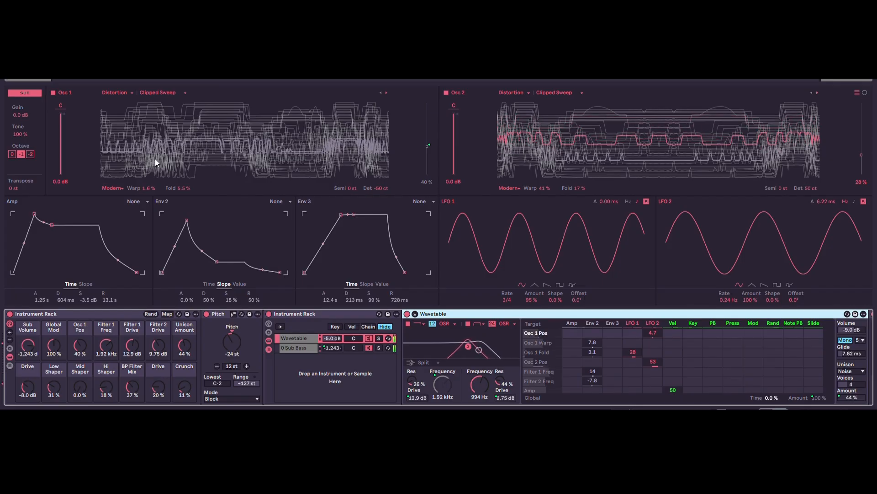
click(147, 185)
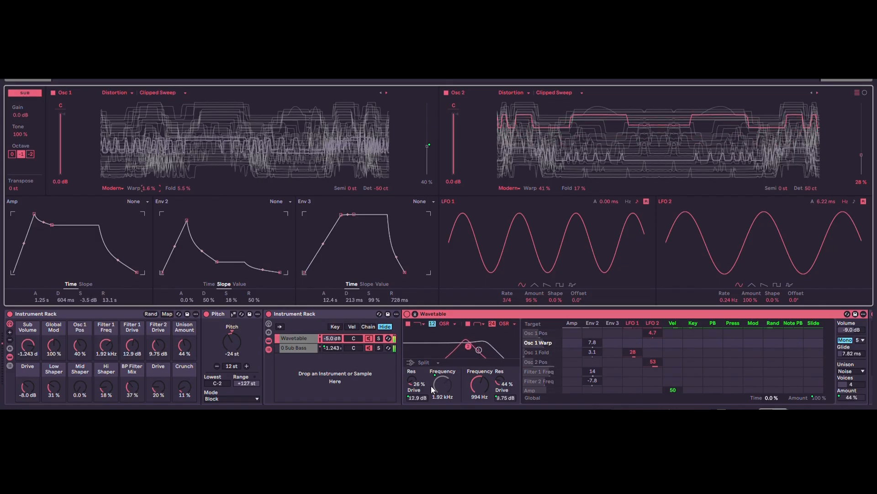
click(506, 392)
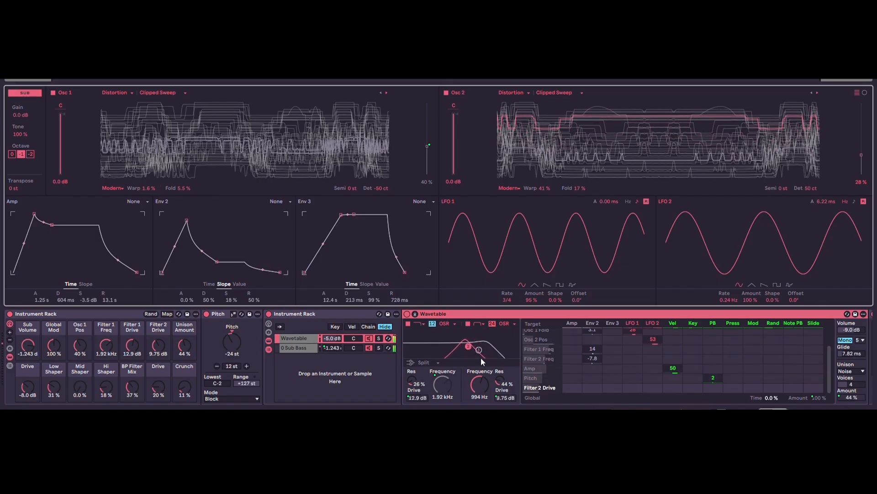
- Review the Phaser-Flanger and Chorus-Ensemble settings that follow Wavetable in the chain
drag(775, 407, 775, 407)
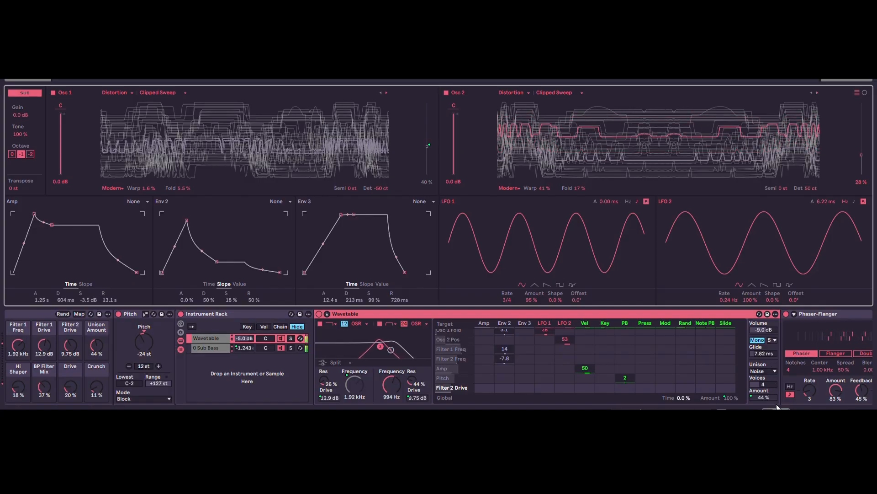
scroll(777, 406, right, 6)
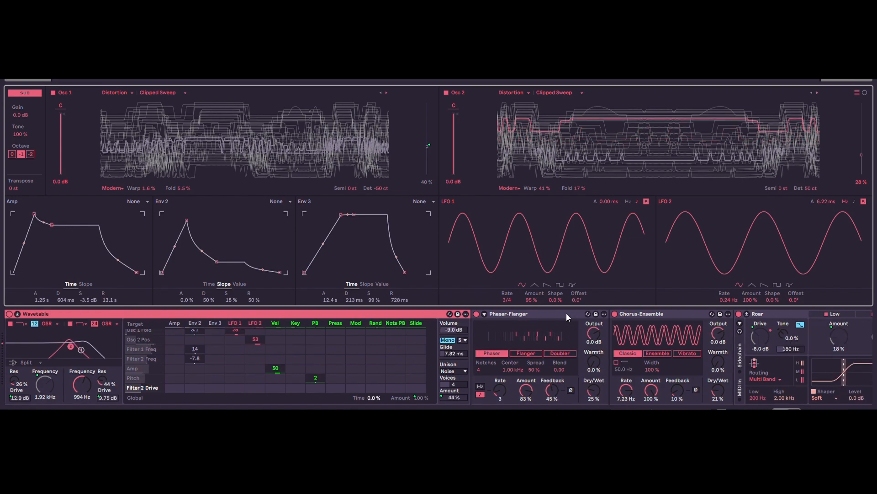
click(536, 312)
click(650, 314)
click(544, 331)
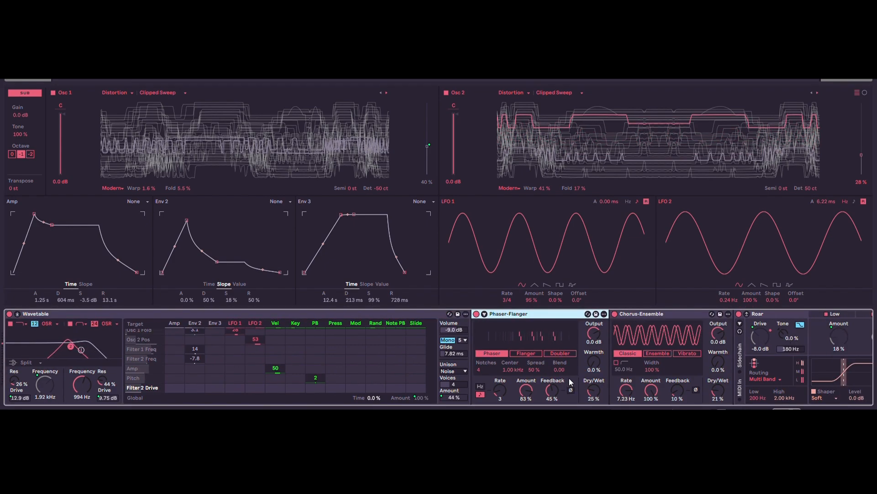
click(677, 312)
- Examine the Low, Mid and High band settings of the Roar device
scroll(785, 400, right, 10)
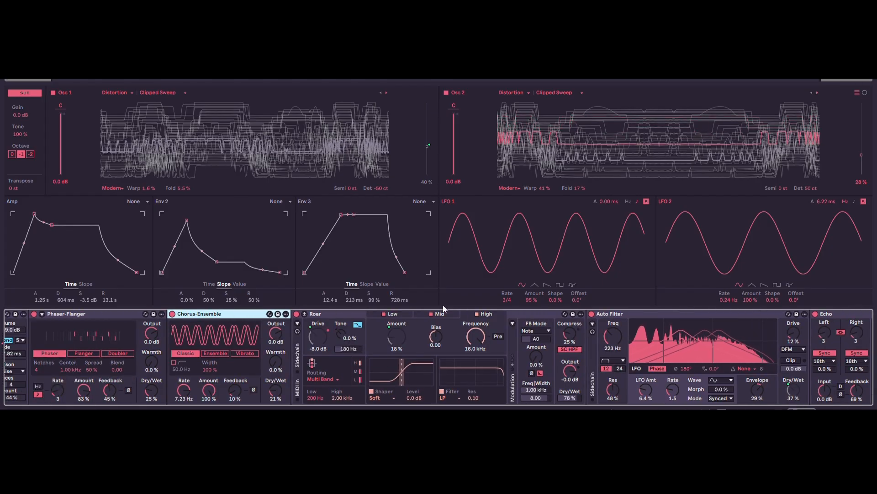
click(358, 311)
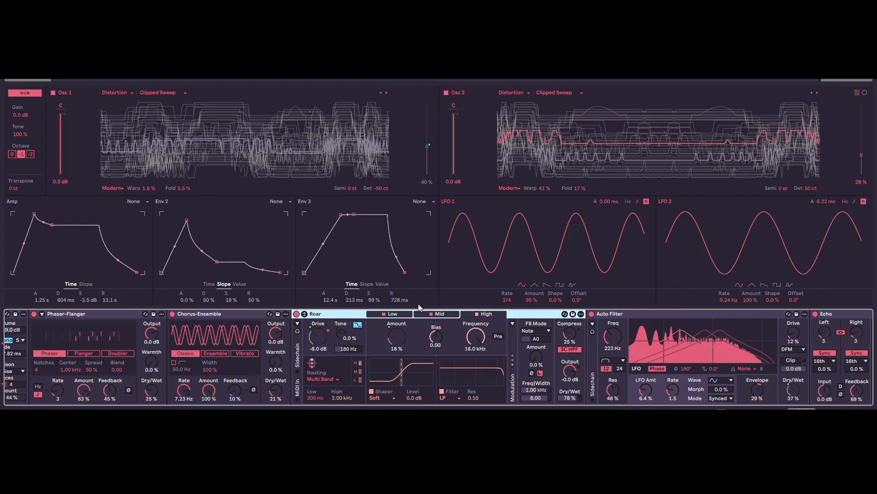
click(402, 313)
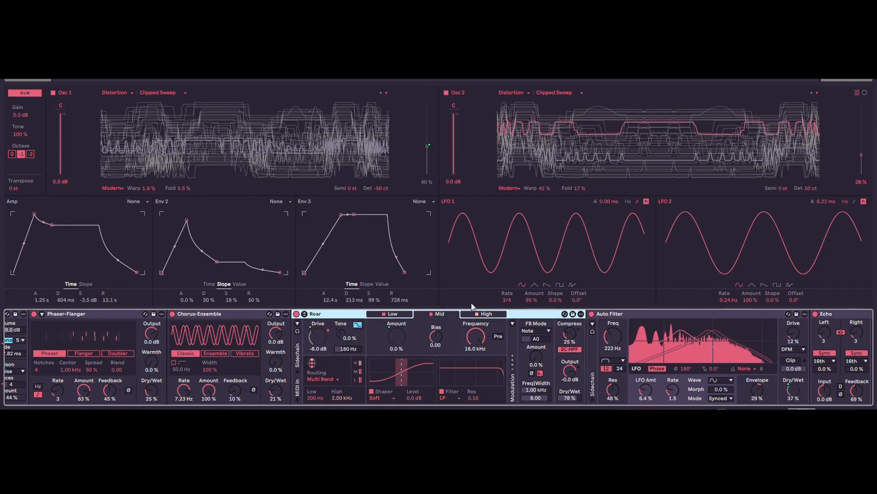
click(485, 313)
click(393, 314)
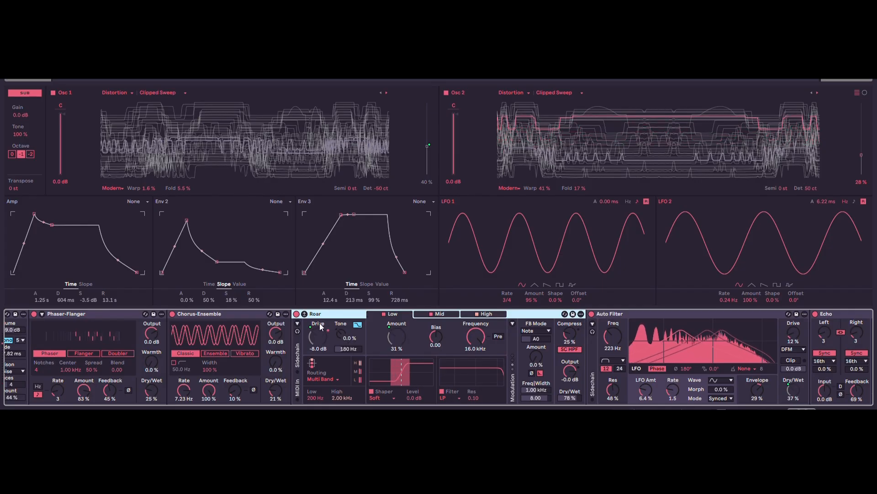
- Examine the Auto Filter after Roar, including its LFO phase setting
click(684, 314)
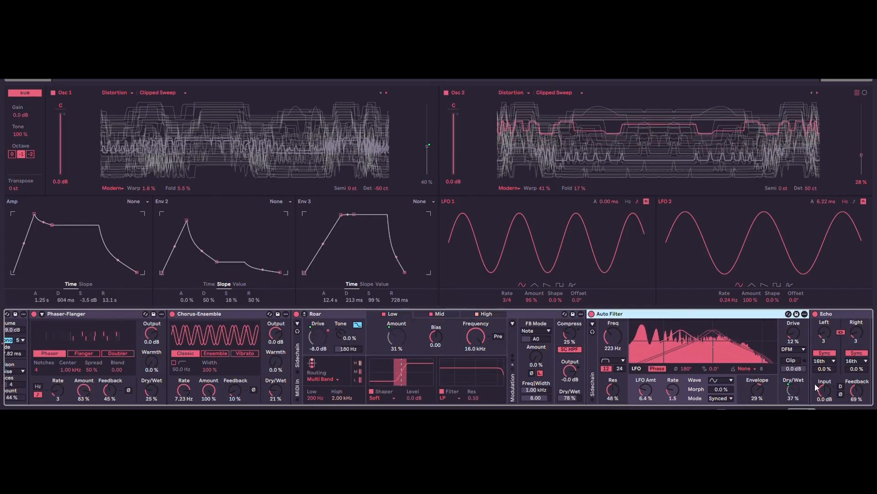
drag(804, 408, 813, 408)
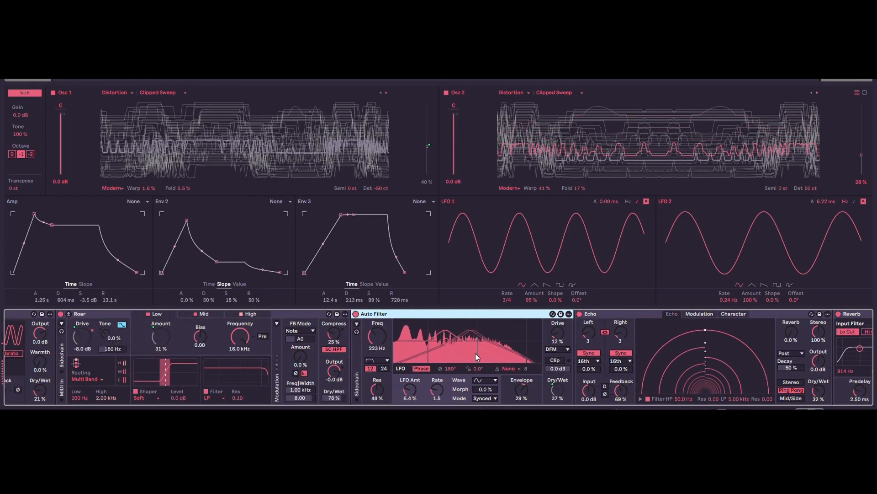
click(451, 368)
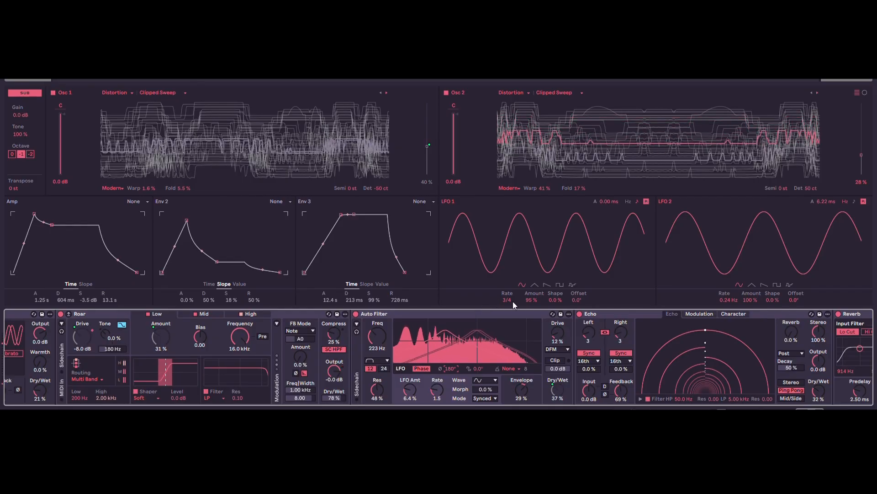
- Review the settings of the Echo and Reverb devices
click(640, 314)
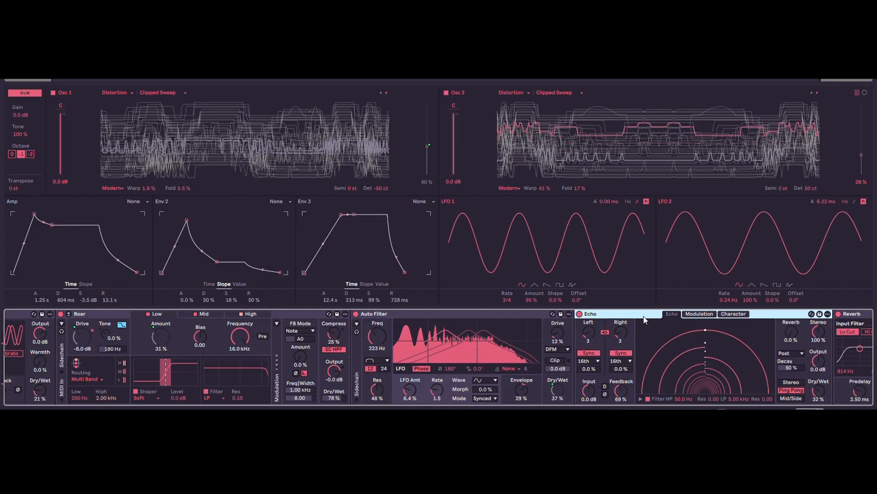
scroll(816, 401, right, 5)
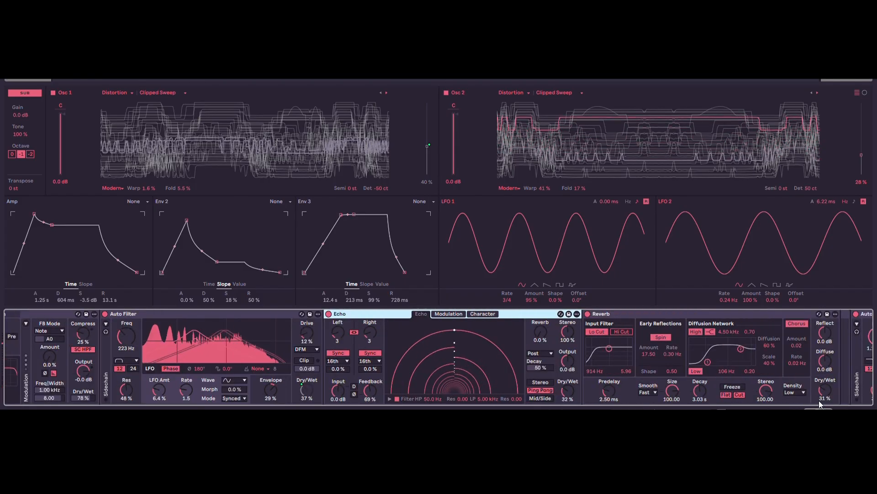
click(671, 313)
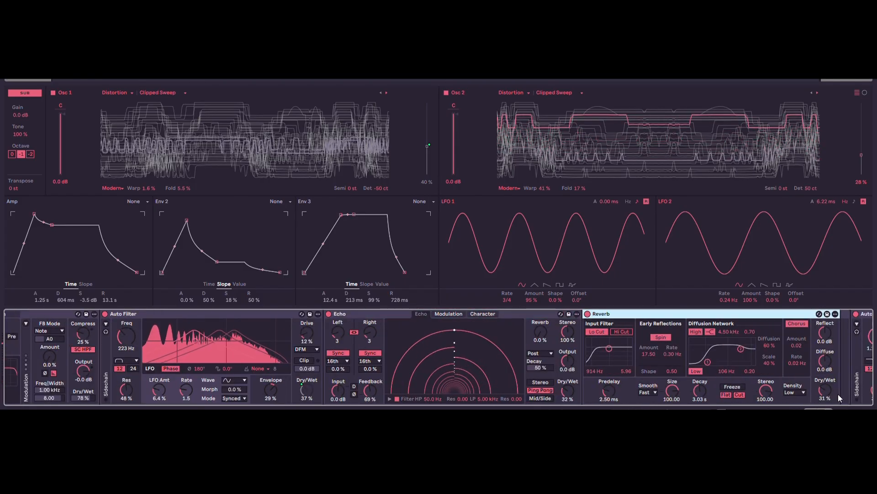
- Review the Drum Buss and the second Auto Filter at the end of the effects chain
scroll(826, 408, right, 10)
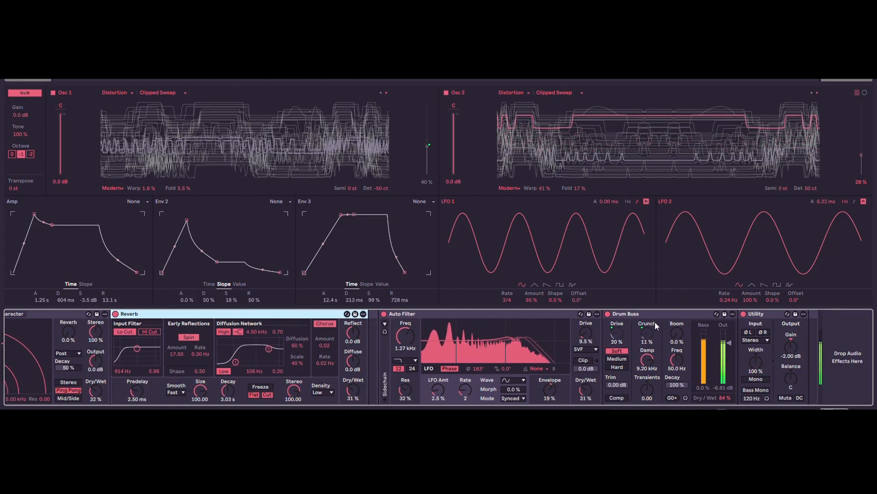
click(645, 311)
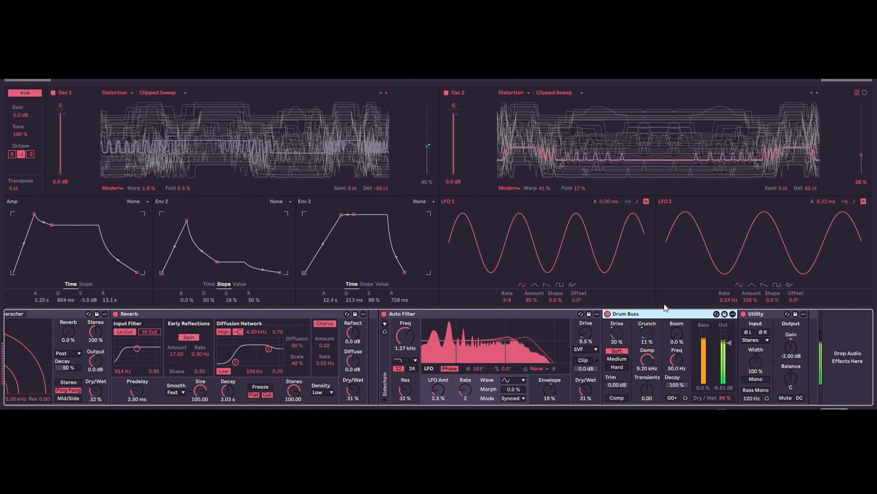
click(452, 312)
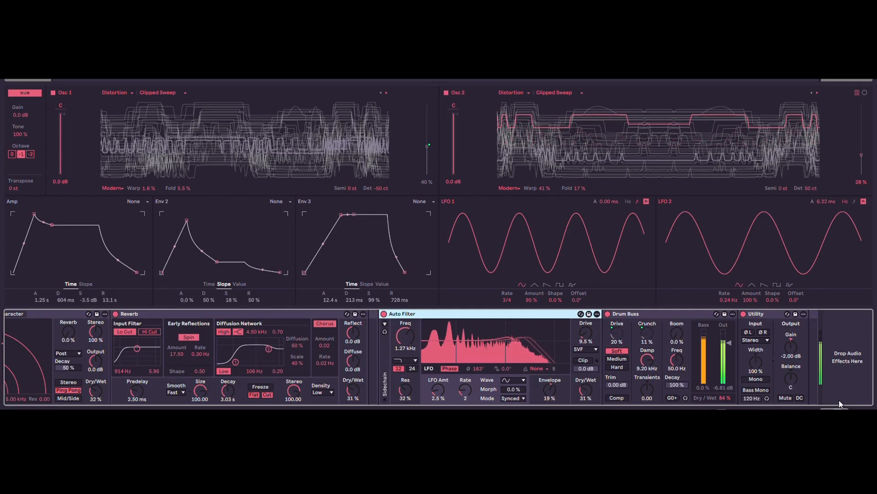
- Open the 0 Sub Bass chain and review its pitch devices, Operator and Auto Filter Legacy
scroll(836, 401, left, 10)
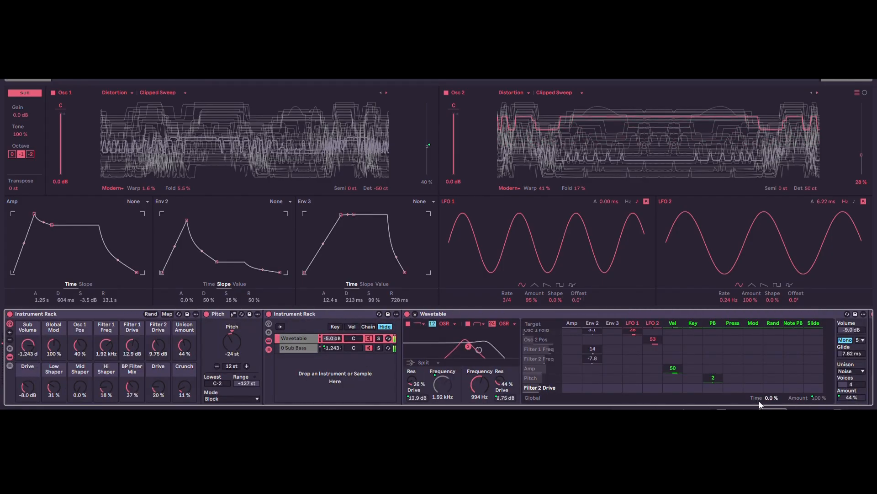
click(297, 348)
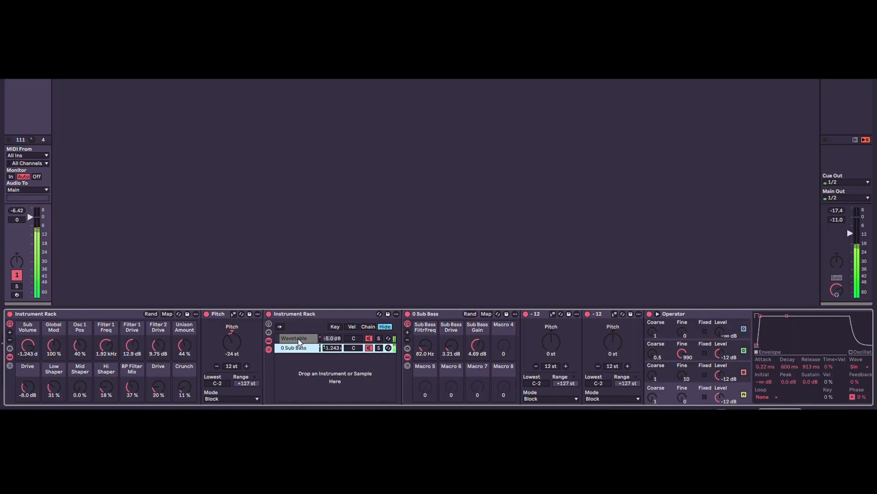
scroll(776, 399, right, 5)
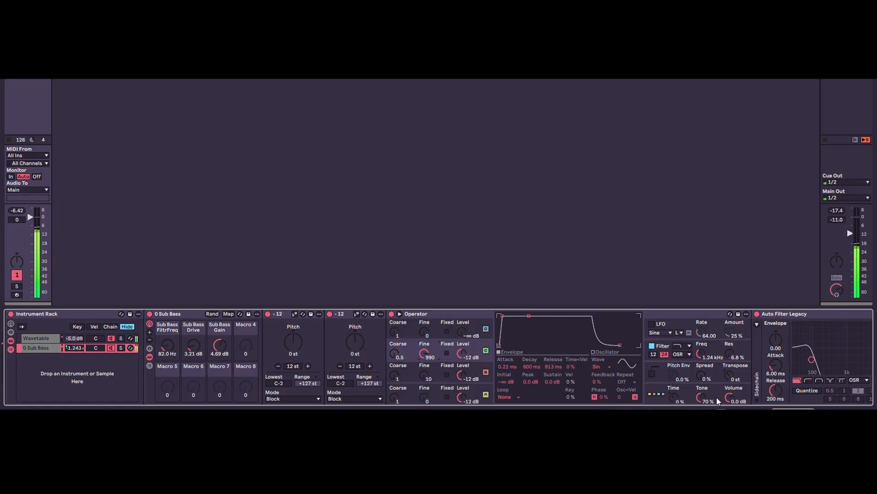
mouse_move(787, 408)
mouse_down()
mouse_move(823, 407)
mouse_move(785, 408)
mouse_up()
click(593, 313)
- From the Wavetable chain, sweep the Sub Volume macro from -inf to 6.0 dB, leave it at 0.648 dB, and set Global Mod to 39 %
click(301, 338)
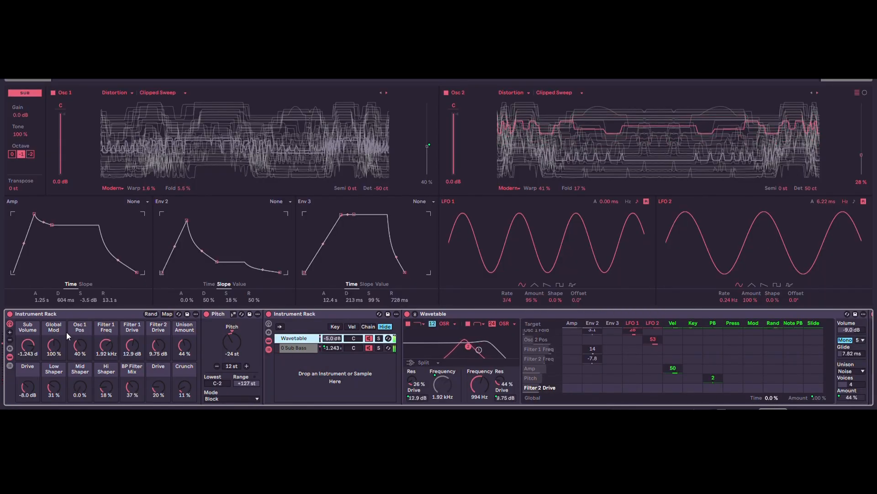
drag(27, 345, 28, 366)
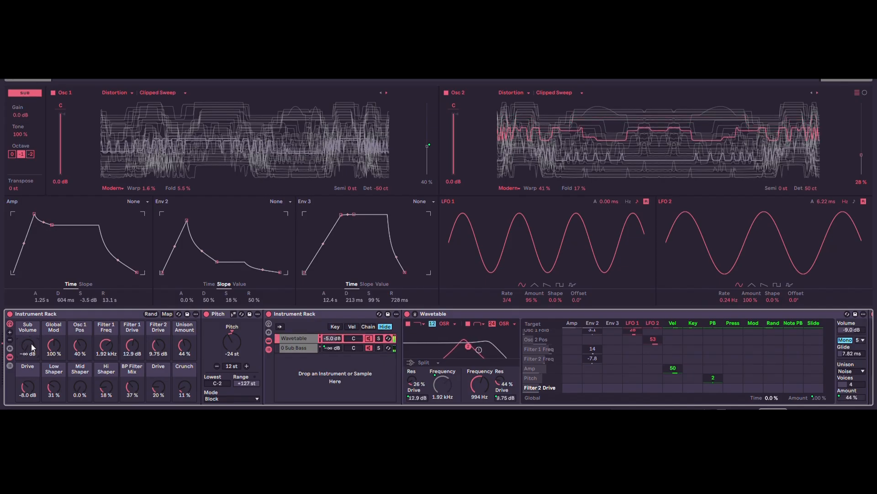
drag(28, 345, 14, 298)
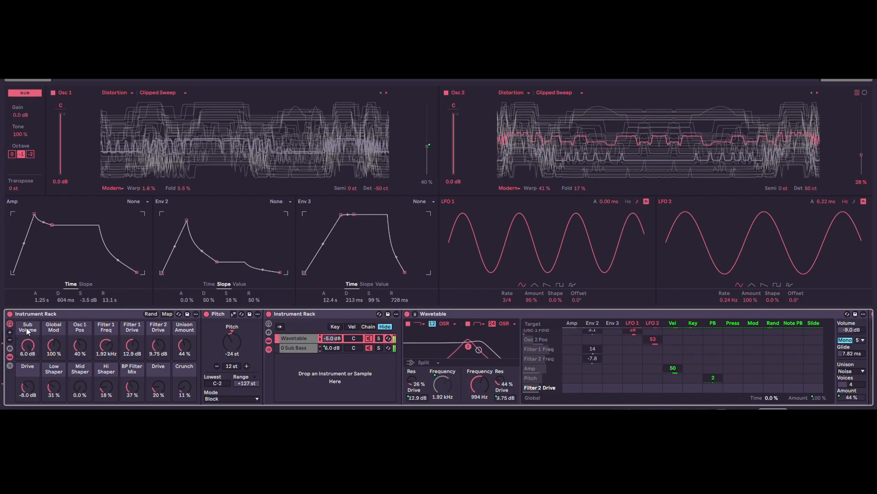
drag(29, 334, 29, 318)
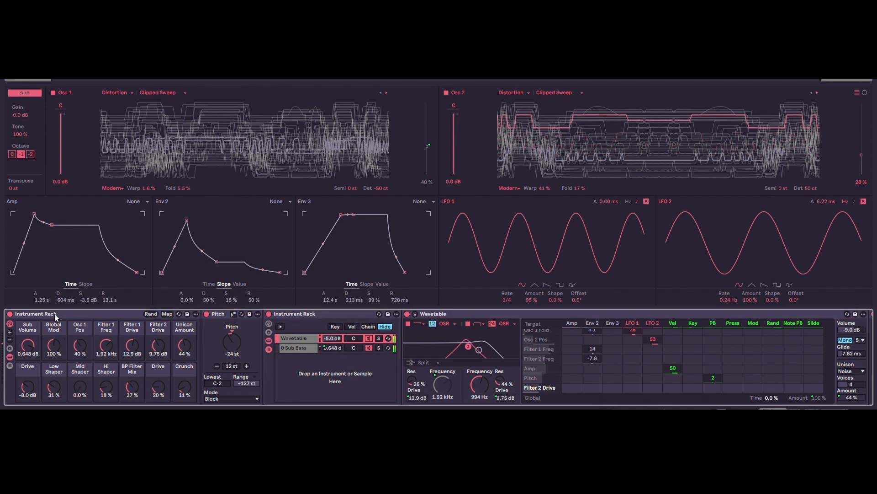
drag(54, 345, 54, 370)
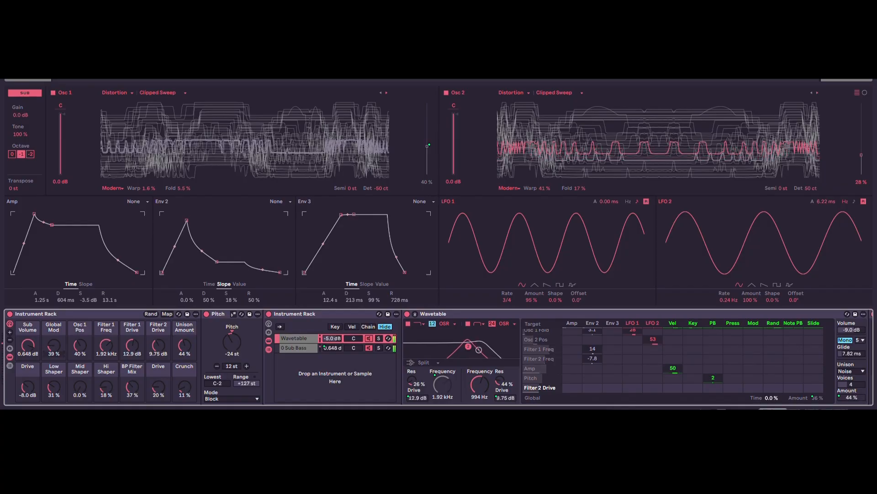
- Raise the Global Mod macro to 100 %, then sweep Osc 1 Pos and leave it at 46 %
drag(54, 344, 54, 332)
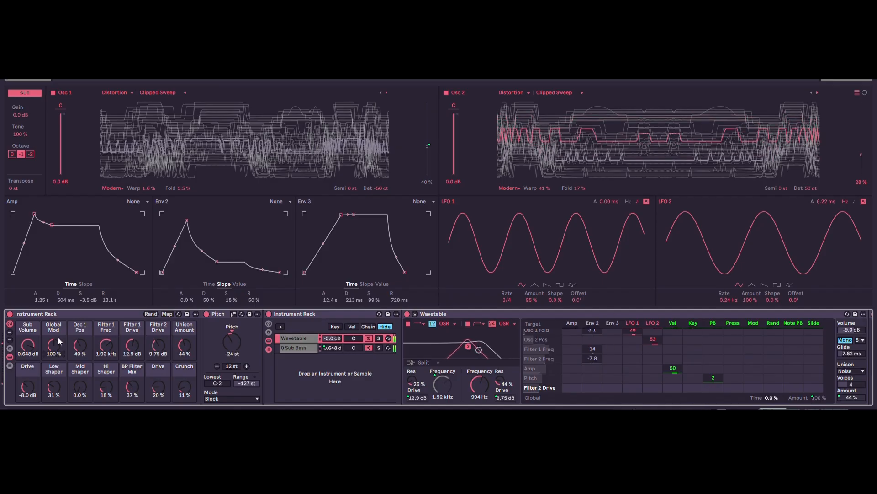
drag(58, 335, 59, 342)
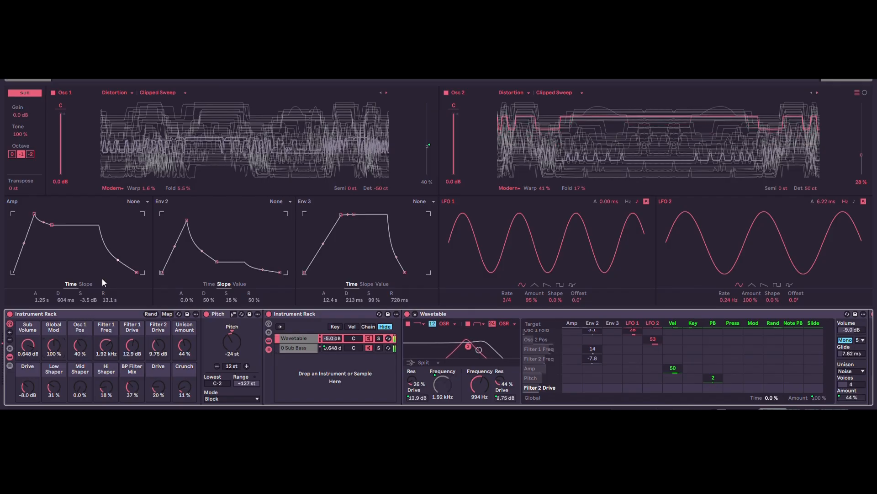
mouse_move(79, 336)
mouse_down()
mouse_move(80, 293)
mouse_move(79, 372)
mouse_move(80, 323)
mouse_move(91, 338)
mouse_up()
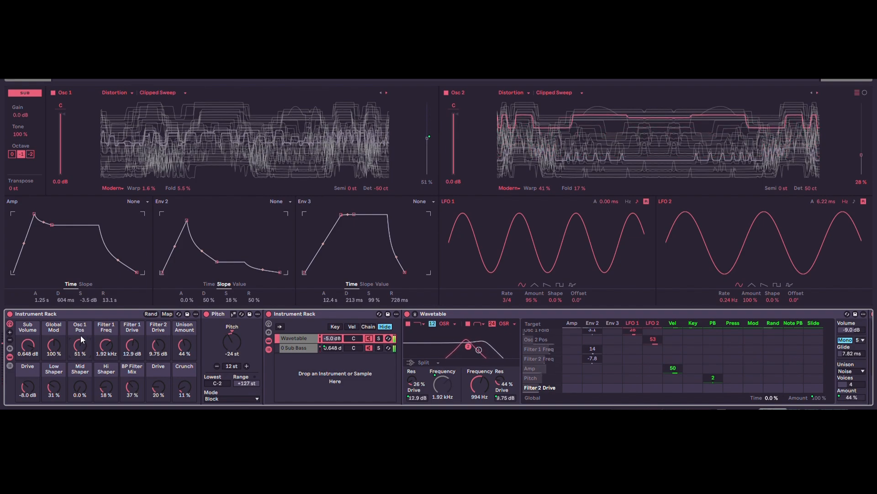
click(140, 82)
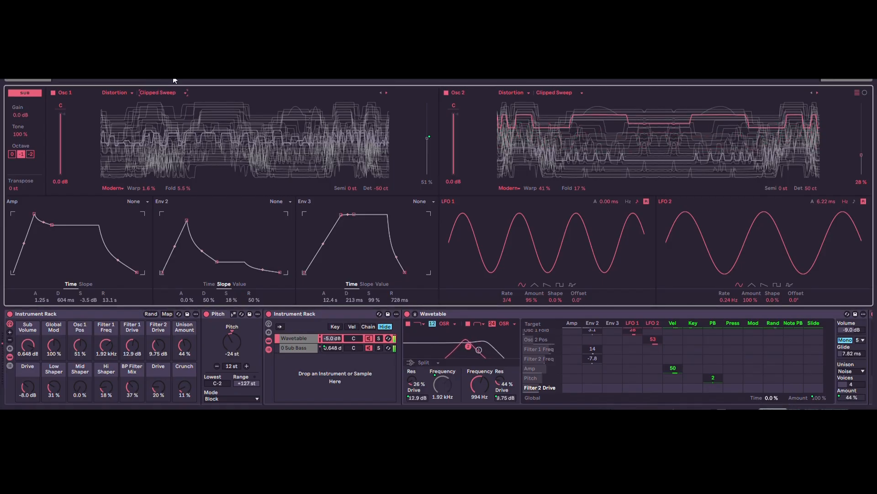
mouse_move(86, 343)
mouse_down()
mouse_move(87, 315)
mouse_move(86, 348)
mouse_up()
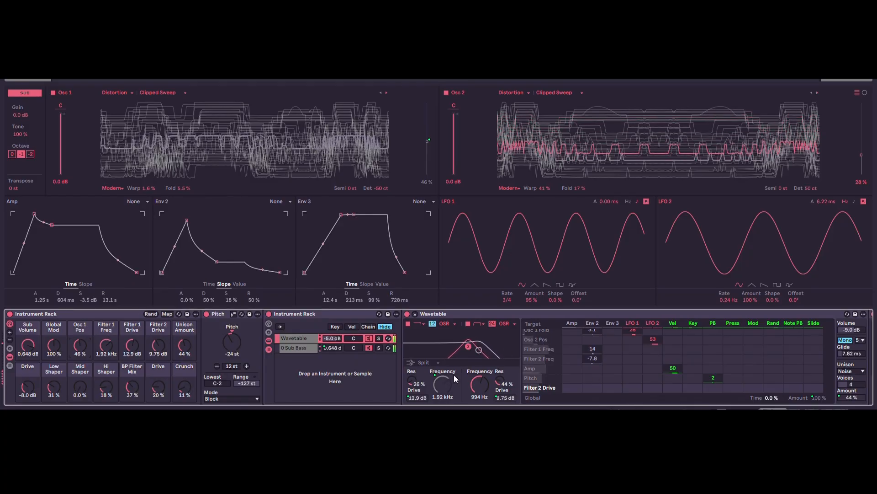
- Sweep the Filter 1 Freq, Filter 1 Drive and Filter 2 Drive macros, leaving them at 1.07 kHz, 13.8 dB and 14.4 dB
mouse_move(106, 345)
mouse_down()
mouse_move(106, 397)
mouse_move(108, 335)
mouse_move(108, 361)
mouse_up()
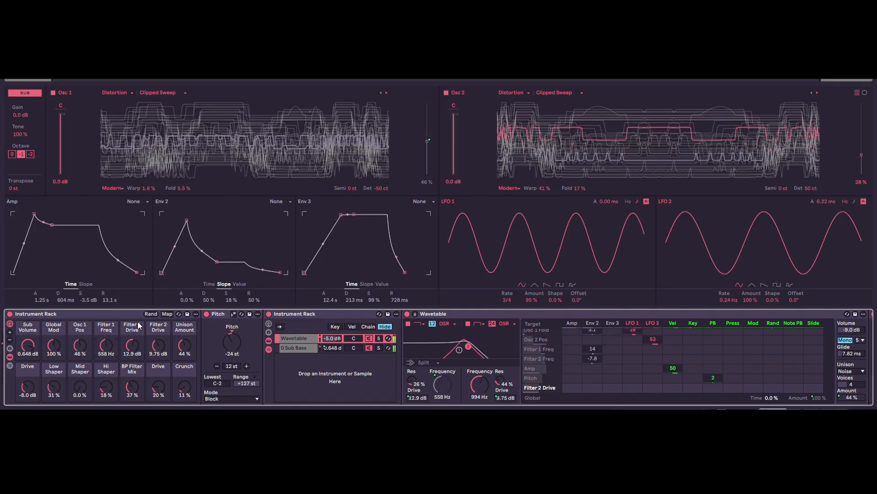
drag(96, 339, 153, 339)
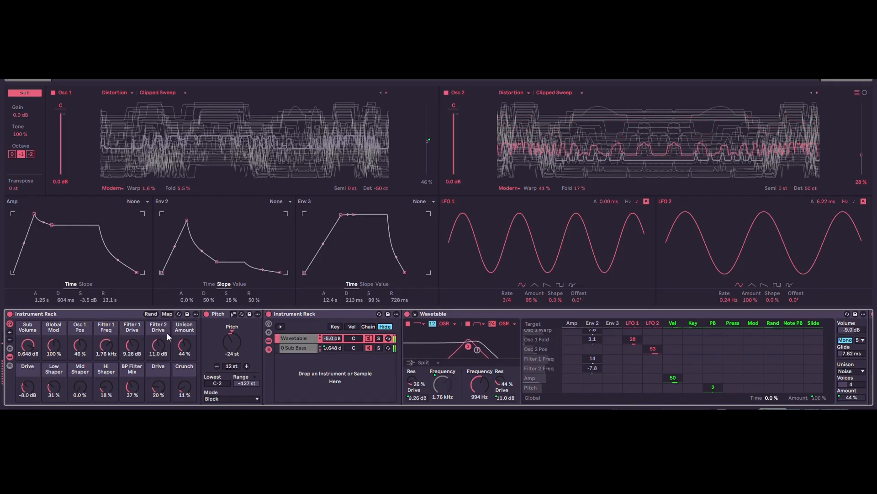
drag(159, 344, 134, 293)
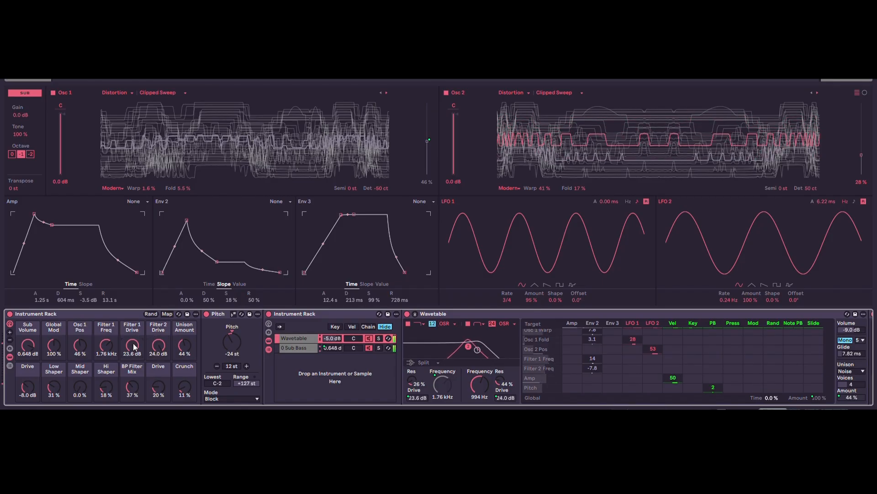
drag(115, 339, 116, 293)
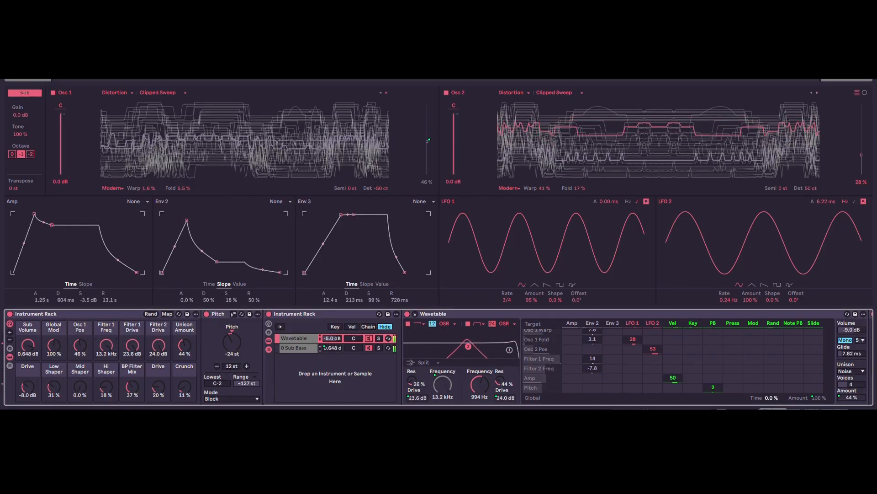
drag(109, 337, 132, 402)
drag(132, 345, 132, 311)
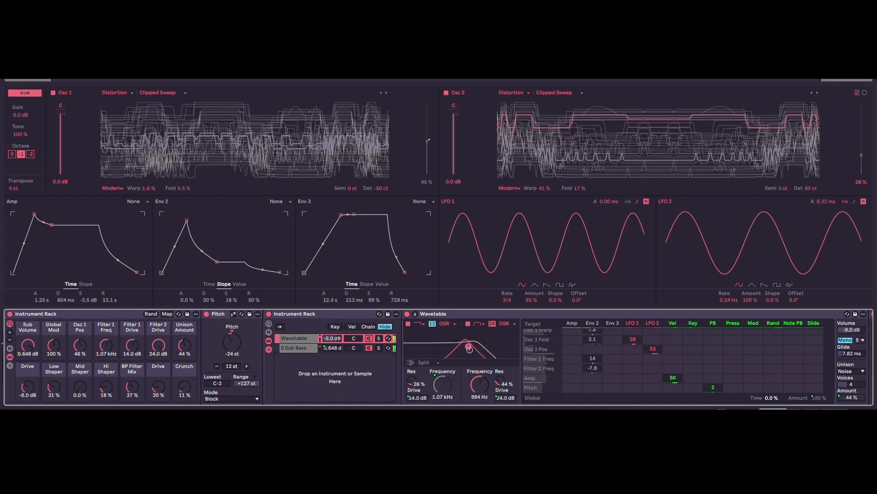
drag(154, 339, 154, 363)
- Lower the Unison Amount macro to 0.0 % and reshape Env 3 to a 20.0 s decay with 100 % sustain
drag(183, 337, 182, 366)
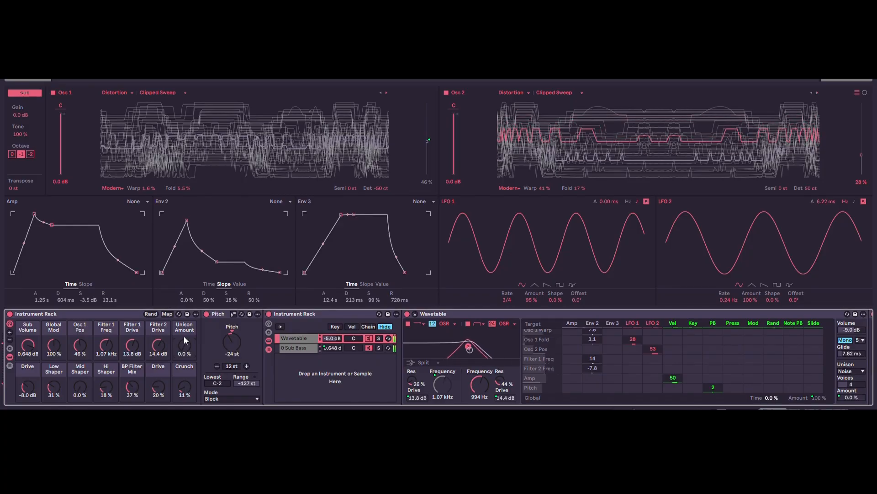
click(379, 185)
drag(354, 215, 390, 183)
click(389, 186)
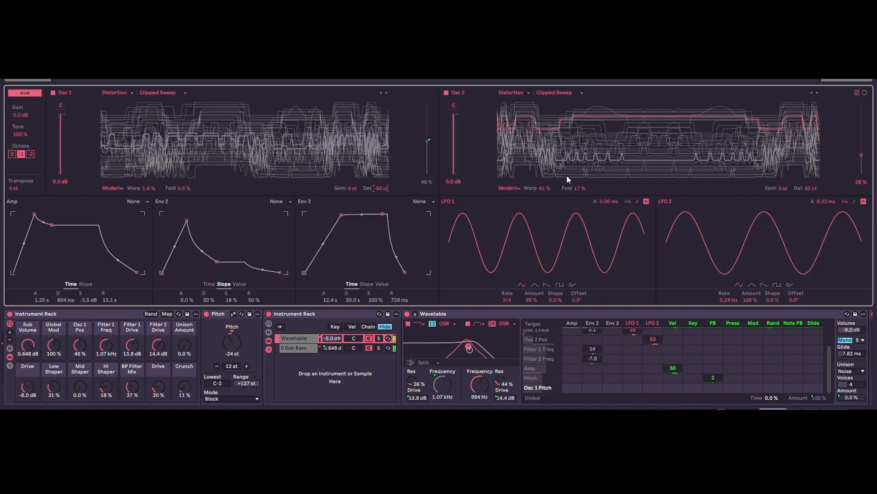
- Set the Osc 2 detune to 49 ct and sweep the Unison Amount macro to 34 % with Filter 1 Freq at 4.44 kHz
drag(813, 188, 815, 178)
drag(184, 344, 188, 325)
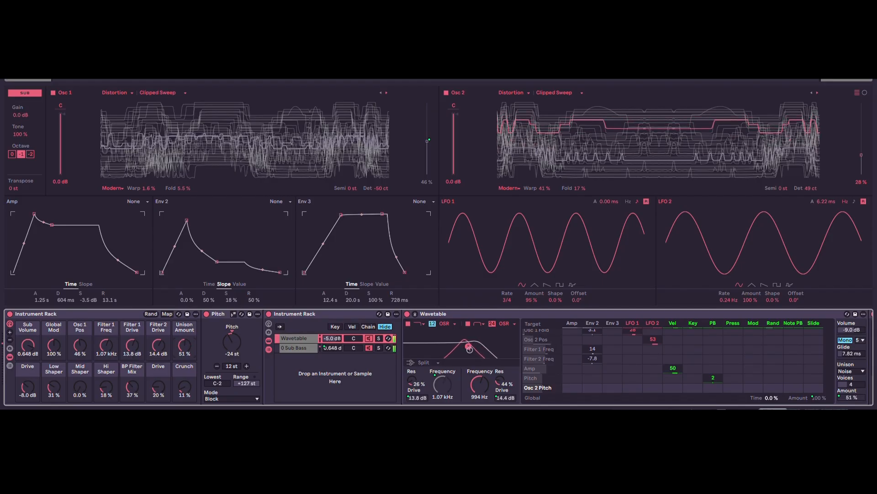
drag(106, 346, 107, 333)
drag(185, 345, 185, 320)
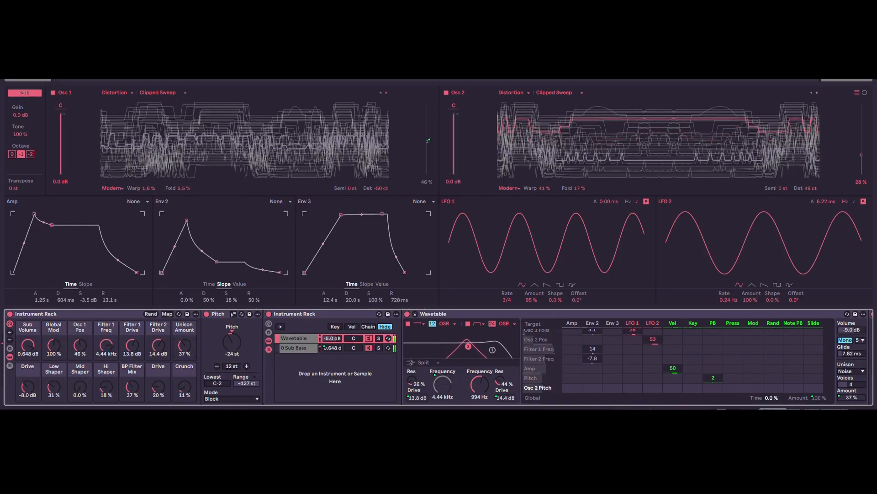
- Sweep the Roar Drive macro up to 18 dB, reset it to 0.0 dB, and set Filter 1 Freq to 2.07 kHz
drag(777, 409, 727, 401)
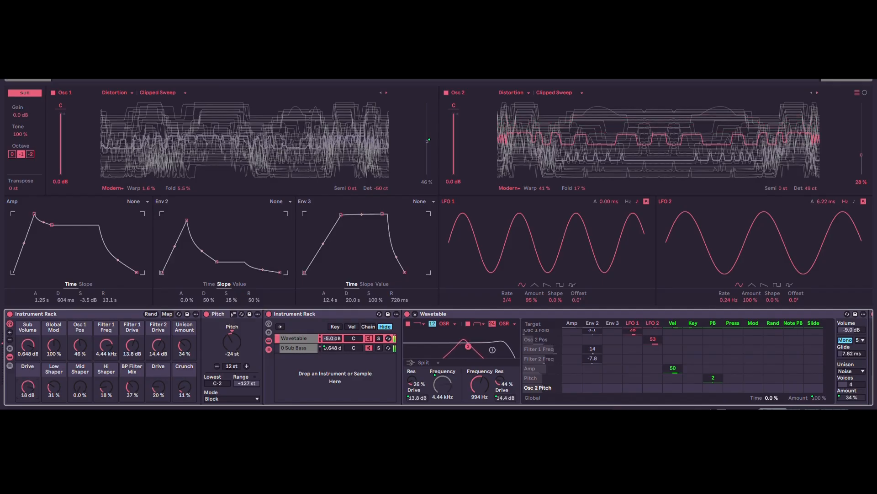
double_click(31, 380)
drag(108, 344, 108, 355)
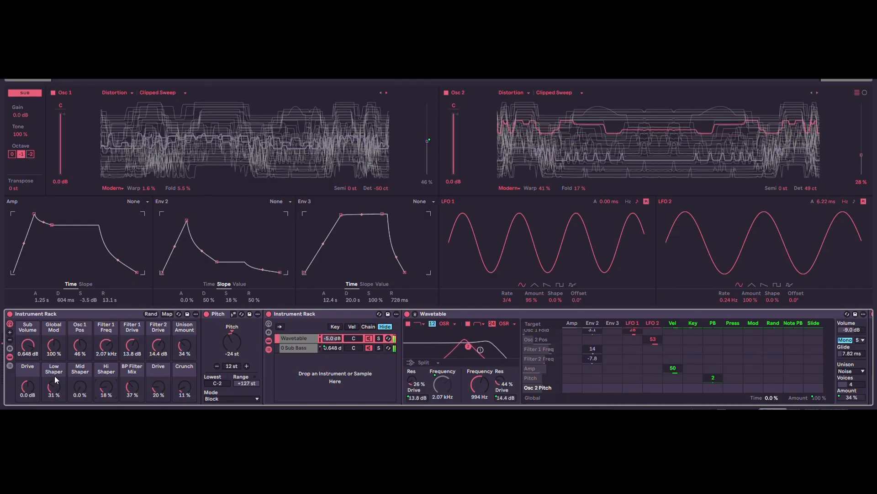
- Sweep the Low, Mid and Hi Shaper macros to 18 %, 35 % and 61 %, with Filter 1 Freq at 1.58 kHz
drag(56, 379, 56, 329)
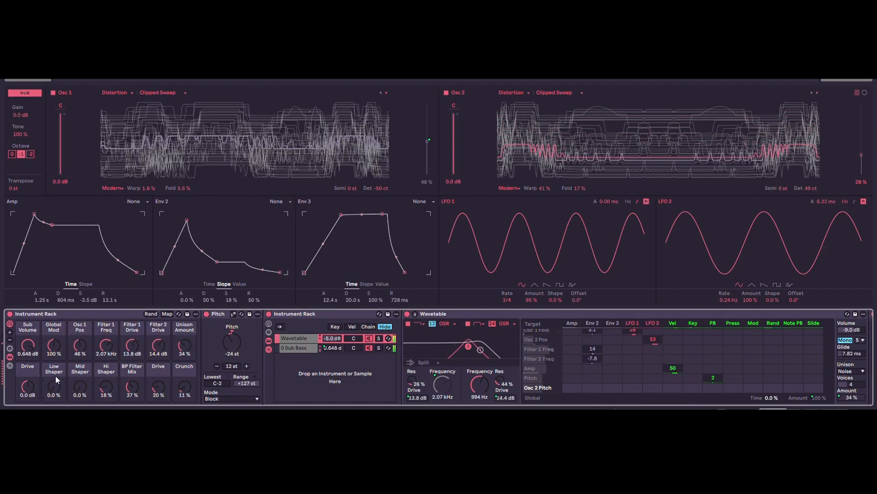
drag(77, 380, 77, 334)
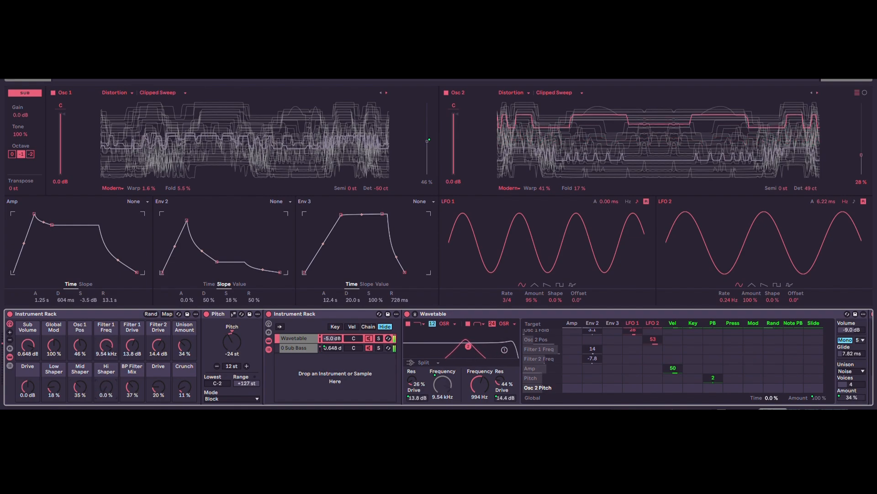
drag(106, 345, 106, 355)
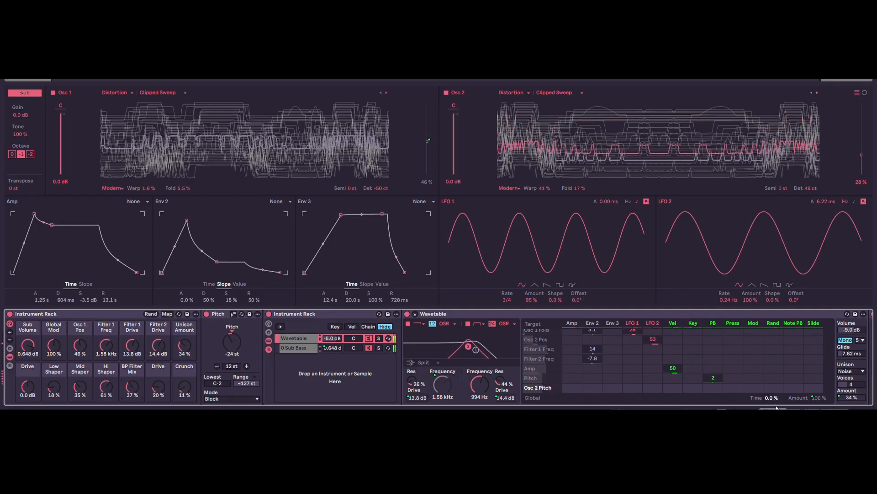
- Check the Auto Filter after Roar, then set the BP Filter Mix macro to 43 % and Filter 1 Freq to 306 Hz
scroll(772, 407, right, 10)
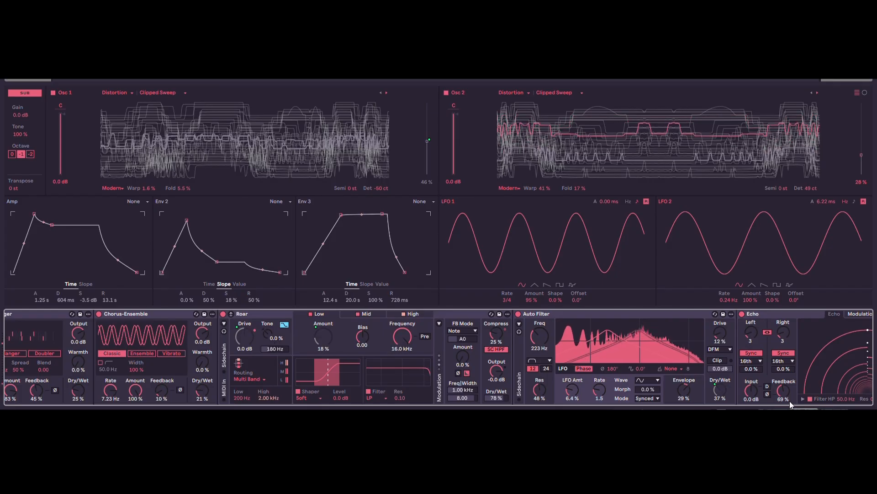
drag(790, 401, 754, 401)
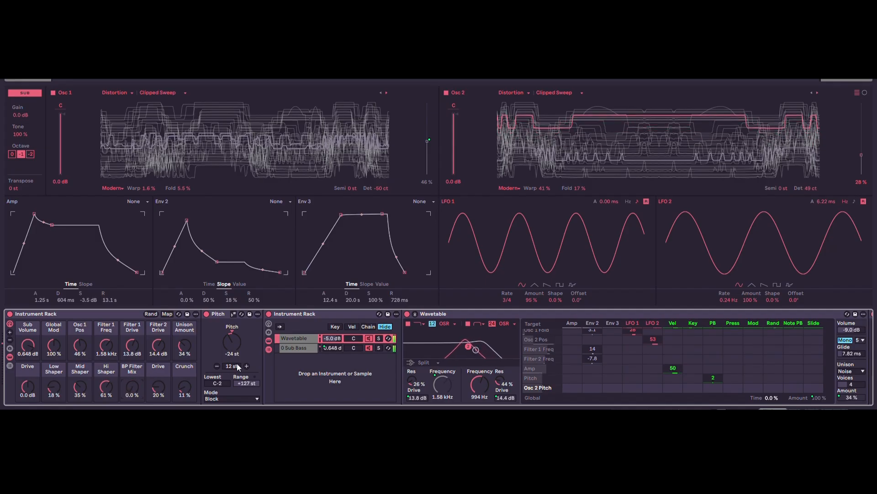
drag(136, 374, 135, 354)
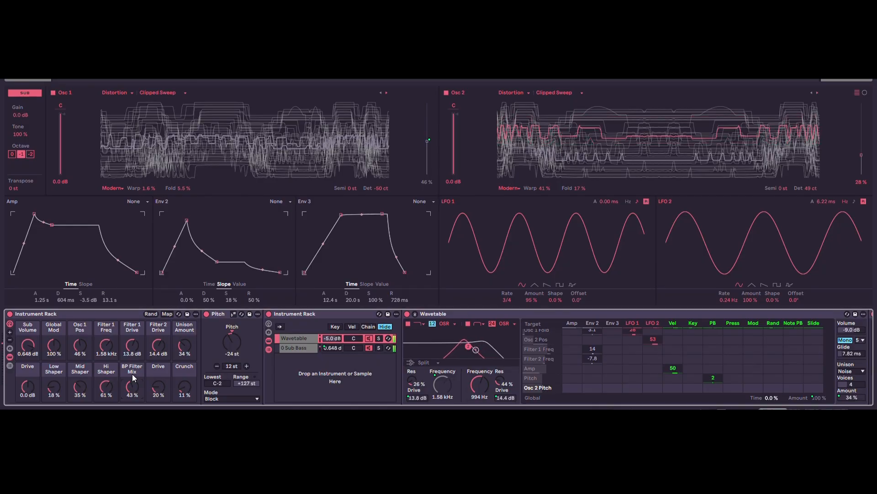
drag(112, 343, 112, 361)
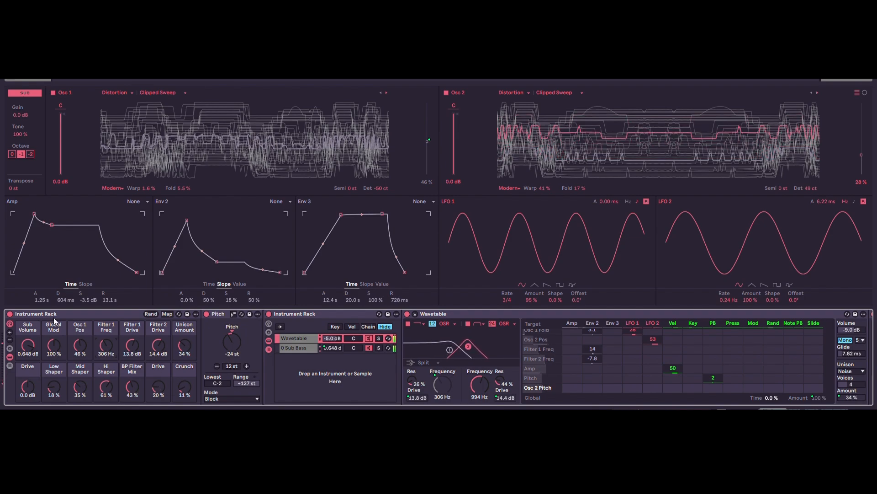
- Check the end of the effects chain and set the second Drive macro to 24 %, Crunch to 21 % and Filter 1 Freq to 734 Hz
click(845, 410)
click(718, 409)
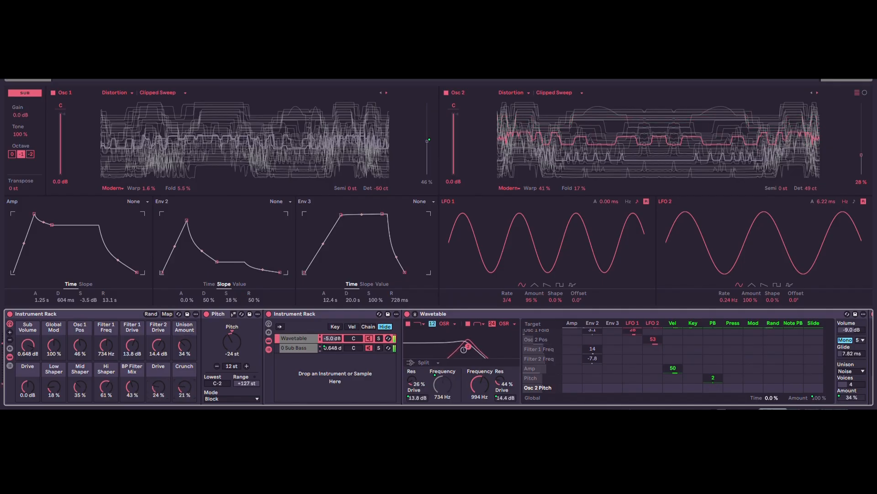
mouse_move(771, 409)
mouse_down()
mouse_move(833, 409)
mouse_move(770, 409)
mouse_up()
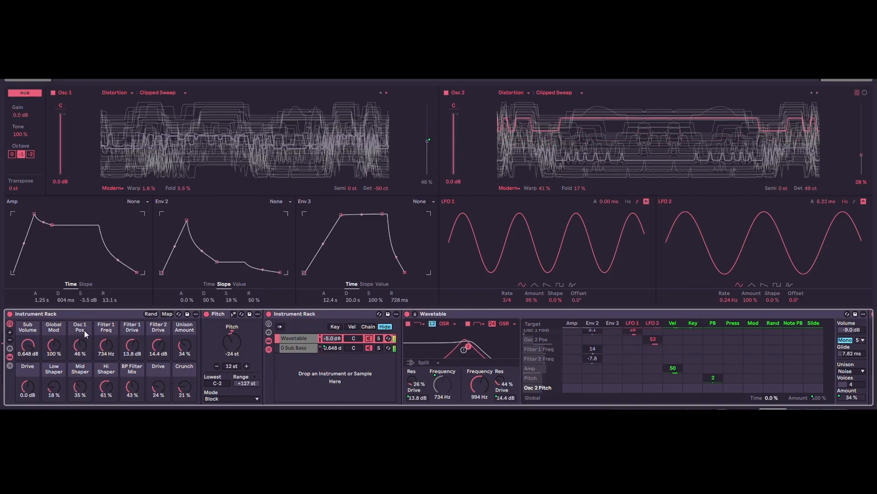
- Set the Sub Volume macro to -1.872 dB, Osc 1 Pos to 48 % and Filter 1 Freq to 20.0 Hz
drag(28, 345, 28, 350)
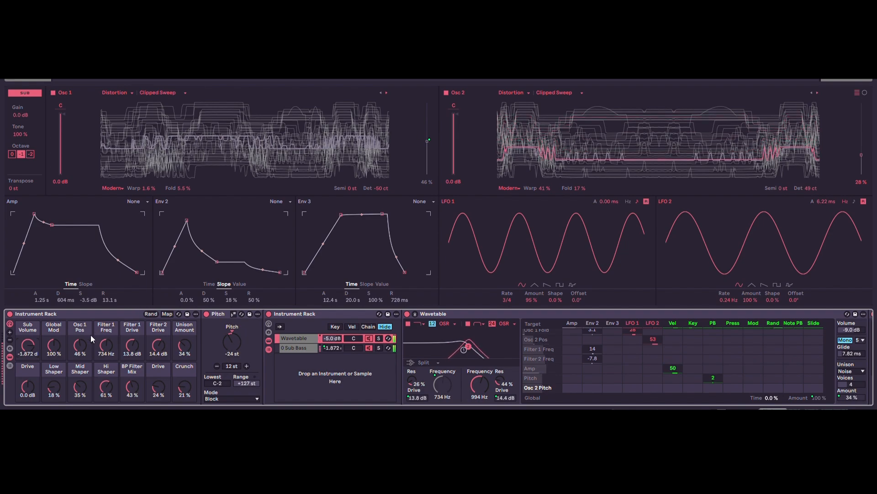
mouse_move(80, 345)
mouse_down()
mouse_move(80, 332)
mouse_move(80, 344)
mouse_up()
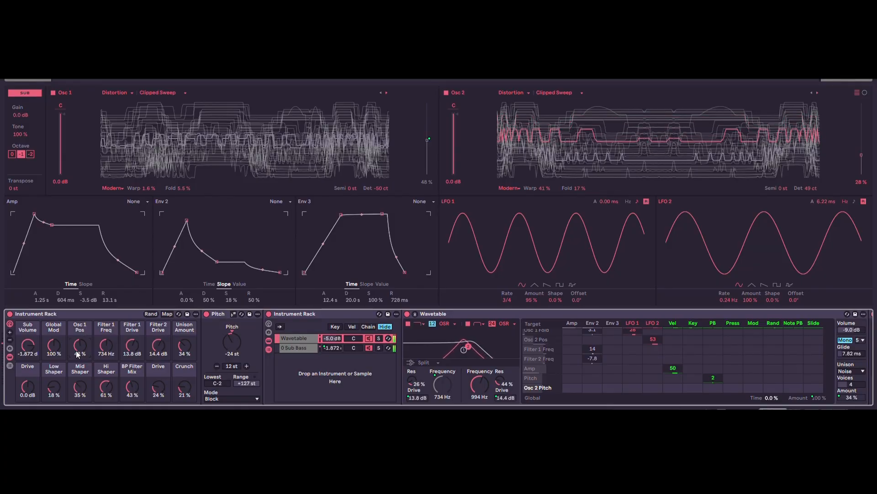
drag(106, 345, 107, 377)
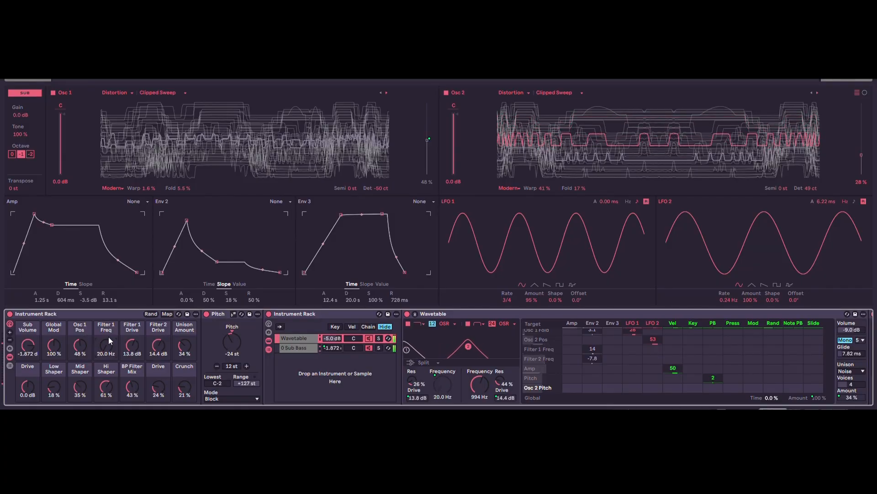